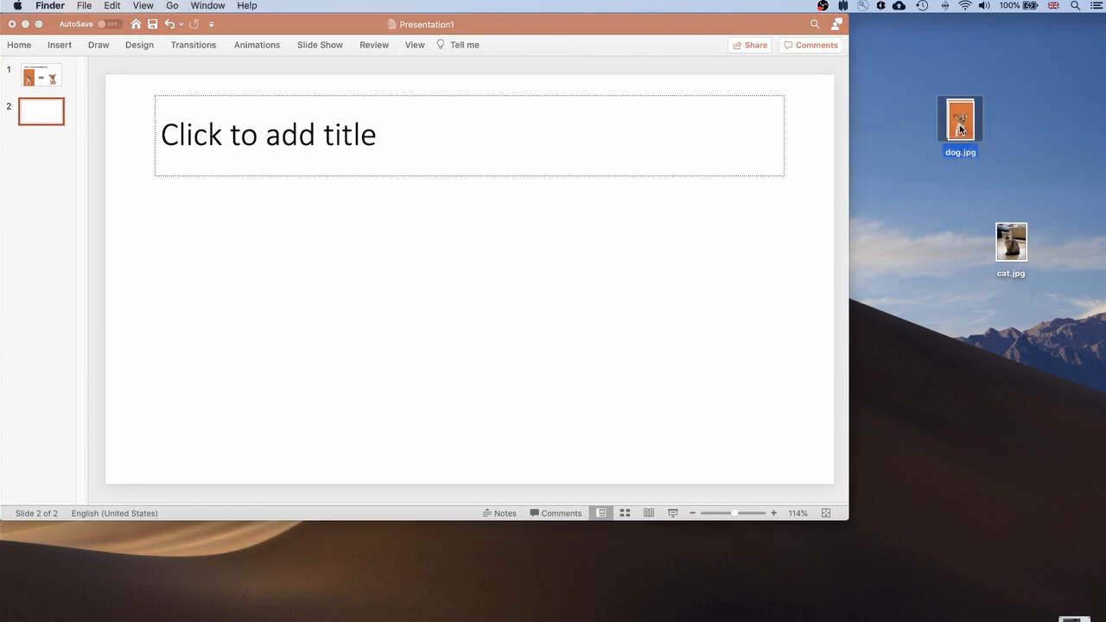
- Insert dog.jpg from the desktop onto slide 2, dismiss the design suggestions and select the picture
{"action": "left_click_drag", "start_coordinate": [960, 129], "coordinate": [417, 257]}
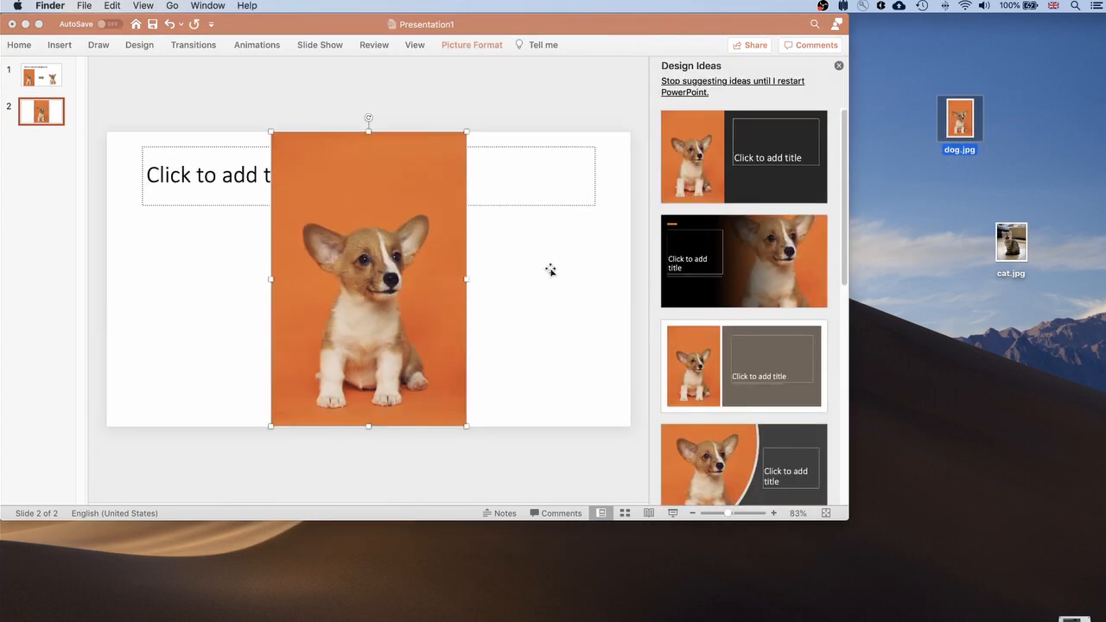
{"action": "left_click", "coordinate": [838, 66]}
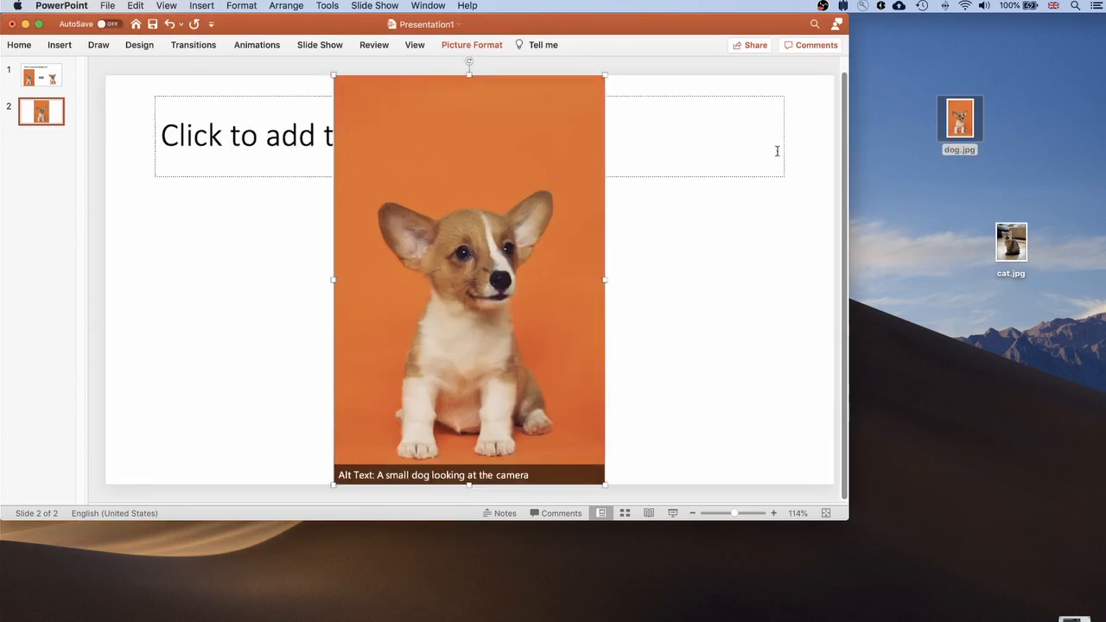
{"action": "left_click", "coordinate": [690, 252]}
{"action": "left_click", "coordinate": [601, 290]}
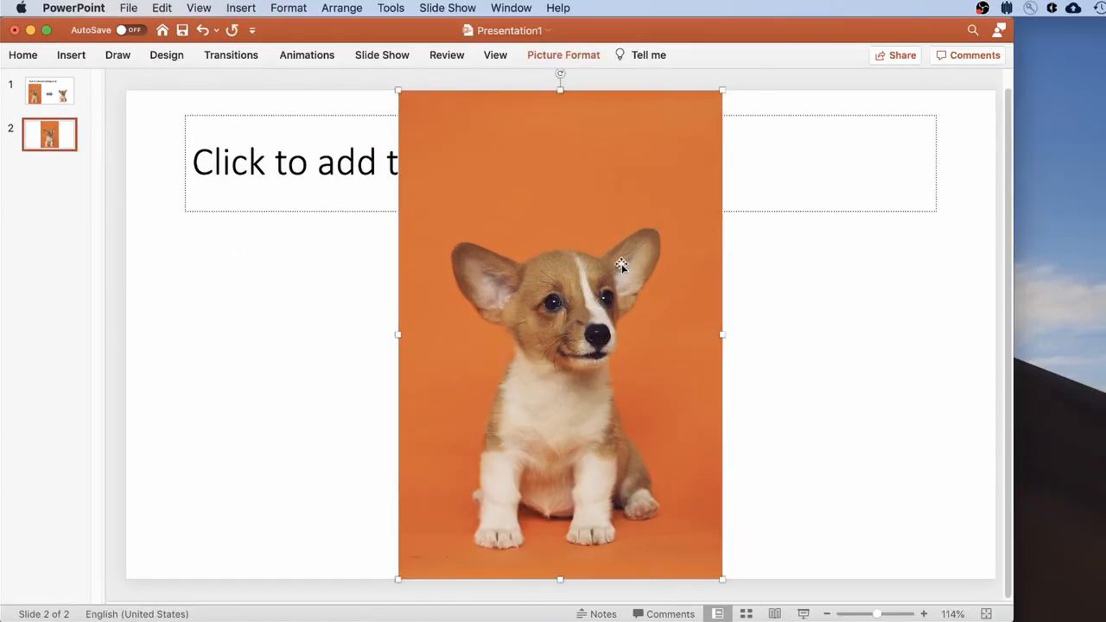
- Start background removal on the dog picture and mark both front paws as areas to keep
{"action": "left_click", "coordinate": [588, 58]}
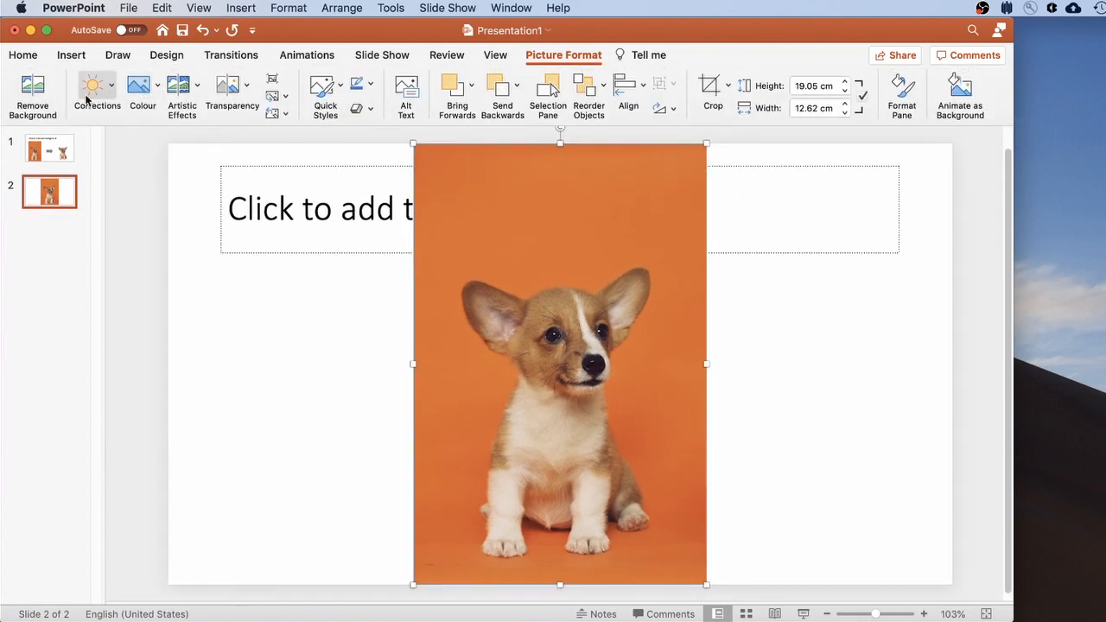
{"action": "left_click", "coordinate": [39, 98]}
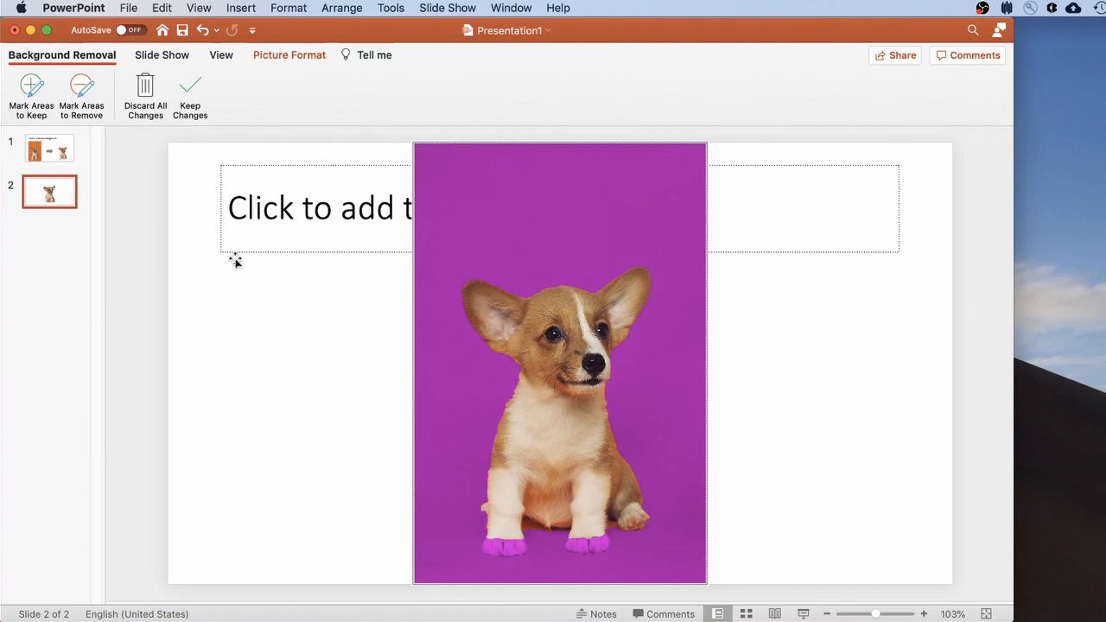
{"action": "left_click", "coordinate": [33, 86]}
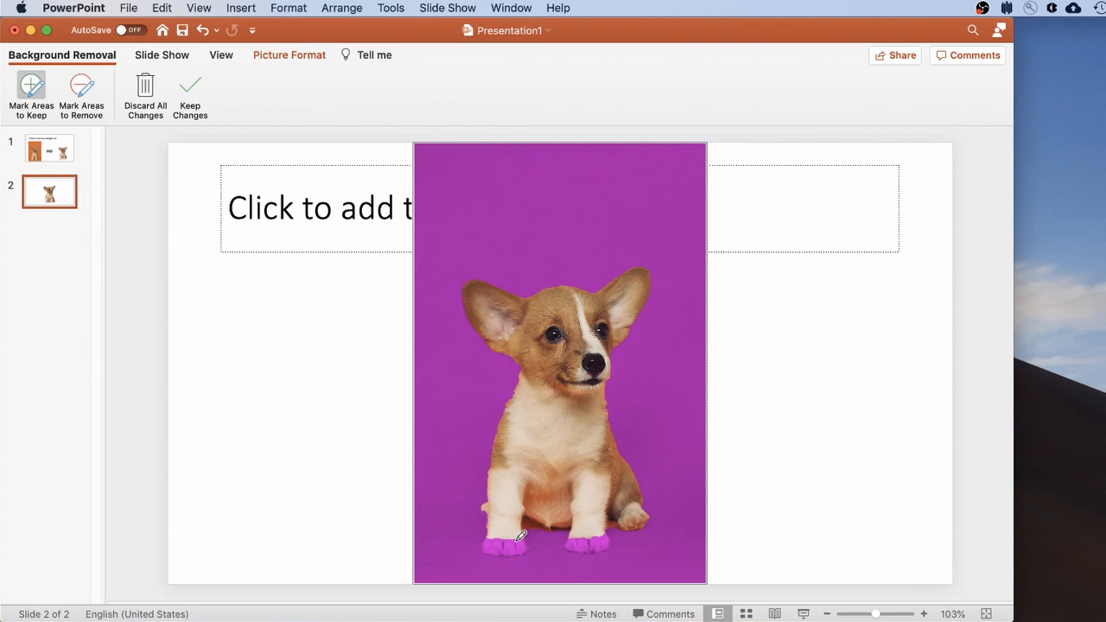
{"action": "mouse_move", "coordinate": [521, 536]}
{"action": "left_mouse_down"}
{"action": "mouse_move", "coordinate": [498, 540]}
{"action": "mouse_move", "coordinate": [532, 533]}
{"action": "left_mouse_up"}
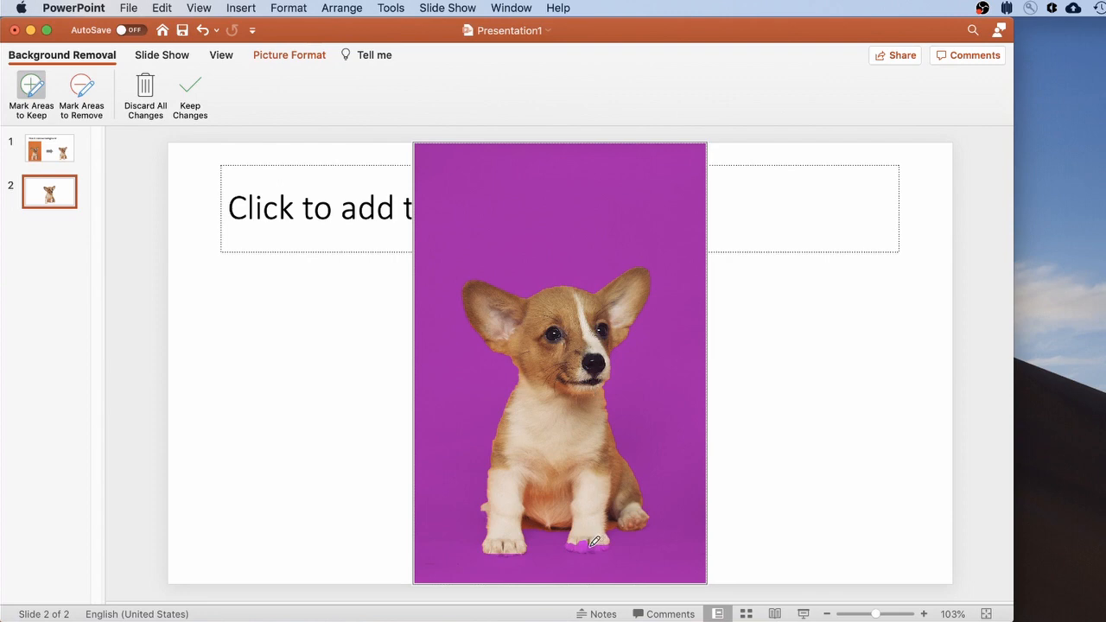
{"action": "mouse_move", "coordinate": [591, 542]}
{"action": "left_mouse_down"}
{"action": "mouse_move", "coordinate": [579, 545]}
{"action": "mouse_move", "coordinate": [609, 543]}
{"action": "mouse_move", "coordinate": [594, 539]}
{"action": "left_mouse_up"}
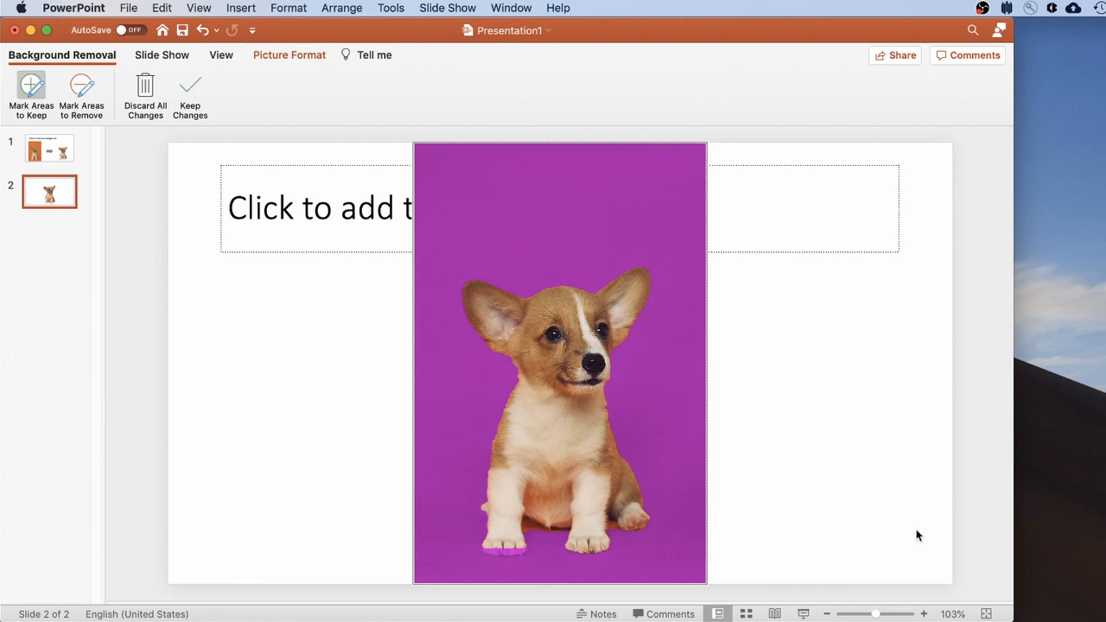
- Mark the remaining tip of the dog's front paw as an area to keep and apply the background removal
{"action": "left_click", "coordinate": [925, 615]}
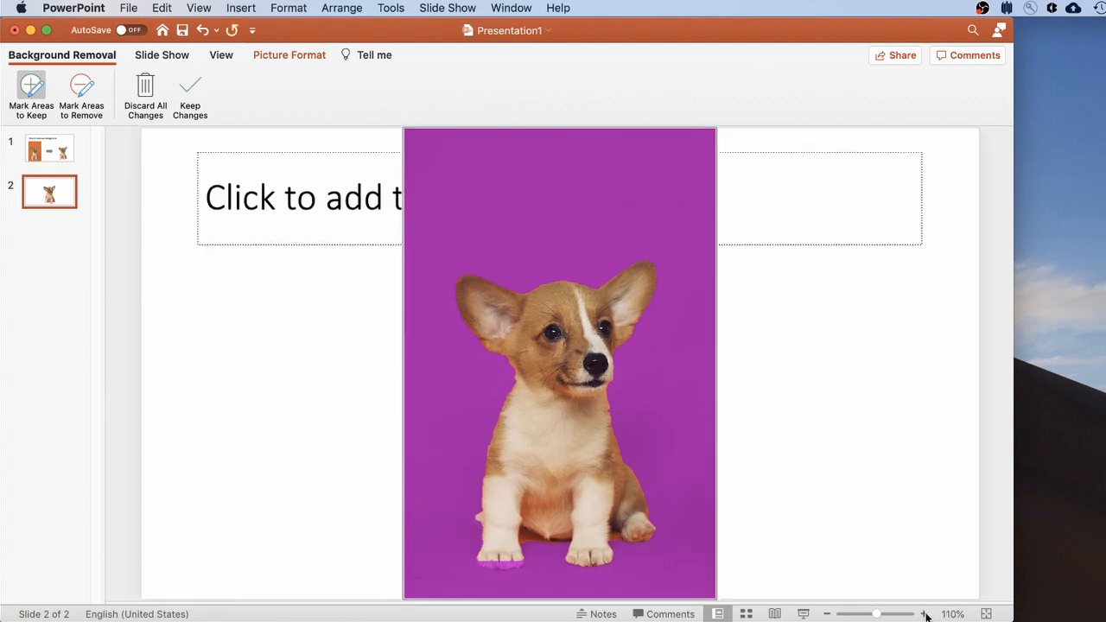
{"action": "left_click", "coordinate": [926, 616]}
{"action": "left_click", "coordinate": [925, 615]}
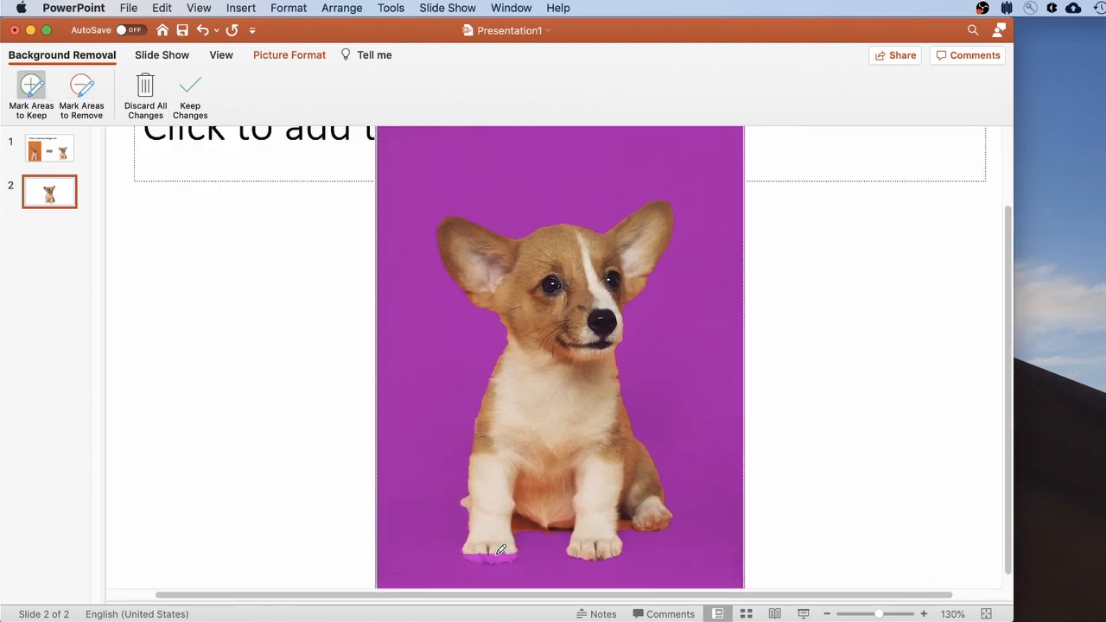
{"action": "mouse_move", "coordinate": [503, 548]}
{"action": "left_mouse_down"}
{"action": "mouse_move", "coordinate": [480, 551]}
{"action": "mouse_move", "coordinate": [533, 545]}
{"action": "mouse_move", "coordinate": [510, 548]}
{"action": "mouse_move", "coordinate": [523, 546]}
{"action": "left_mouse_up"}
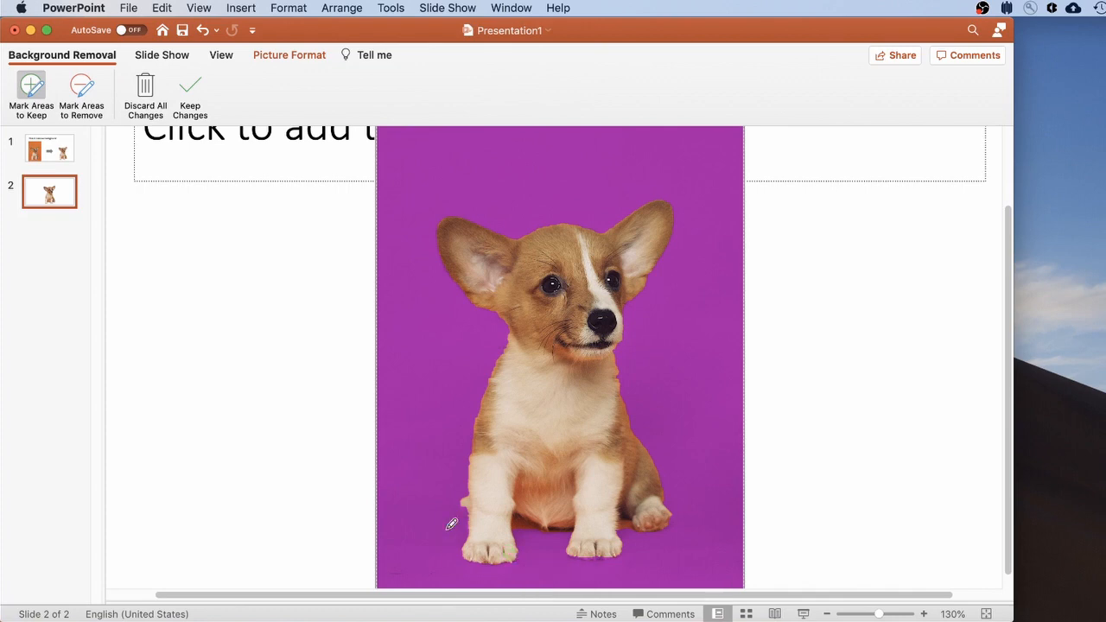
{"action": "left_click", "coordinate": [828, 614]}
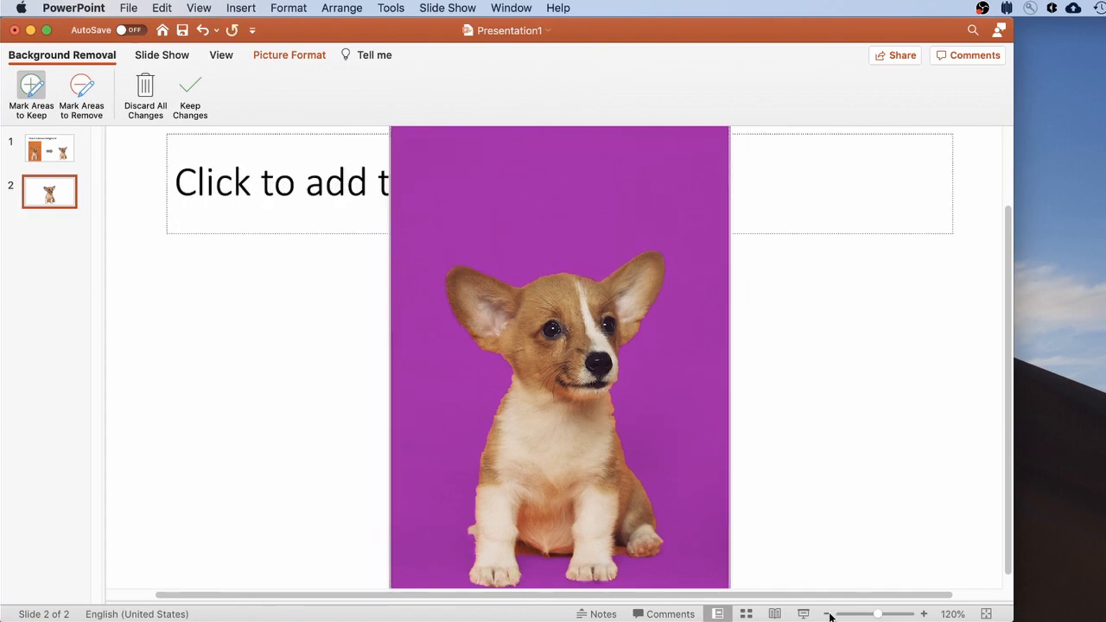
{"action": "left_click", "coordinate": [828, 615]}
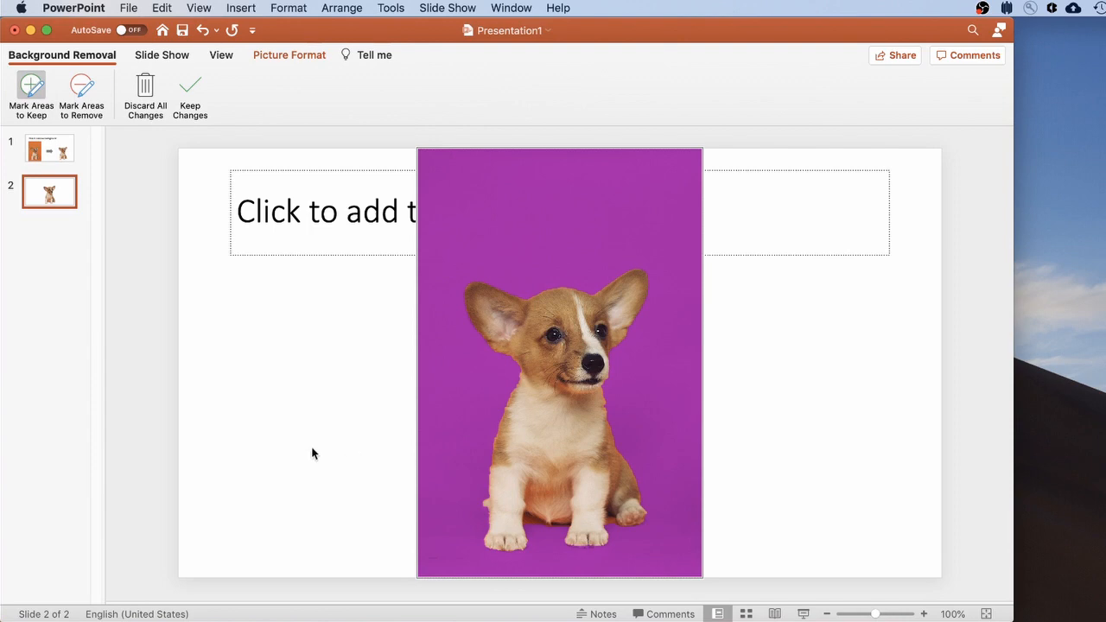
{"action": "left_click", "coordinate": [190, 90]}
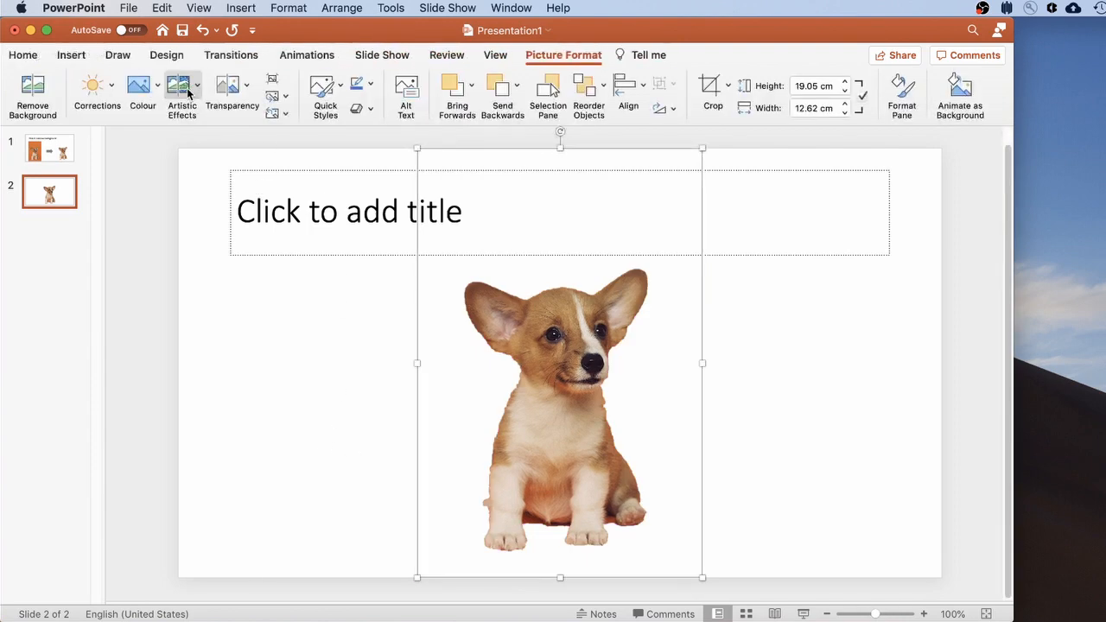
- Save the cut-out dog picture to the desktop in PNG format as dog_no_background.png
{"action": "right_click", "coordinate": [544, 388]}
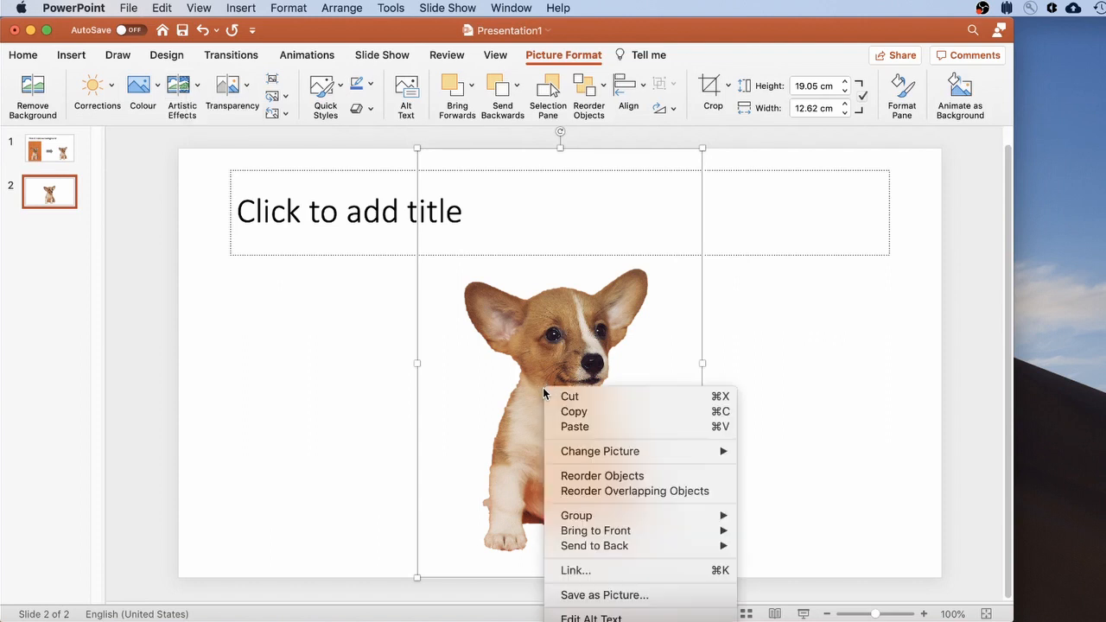
{"action": "left_click", "coordinate": [647, 595]}
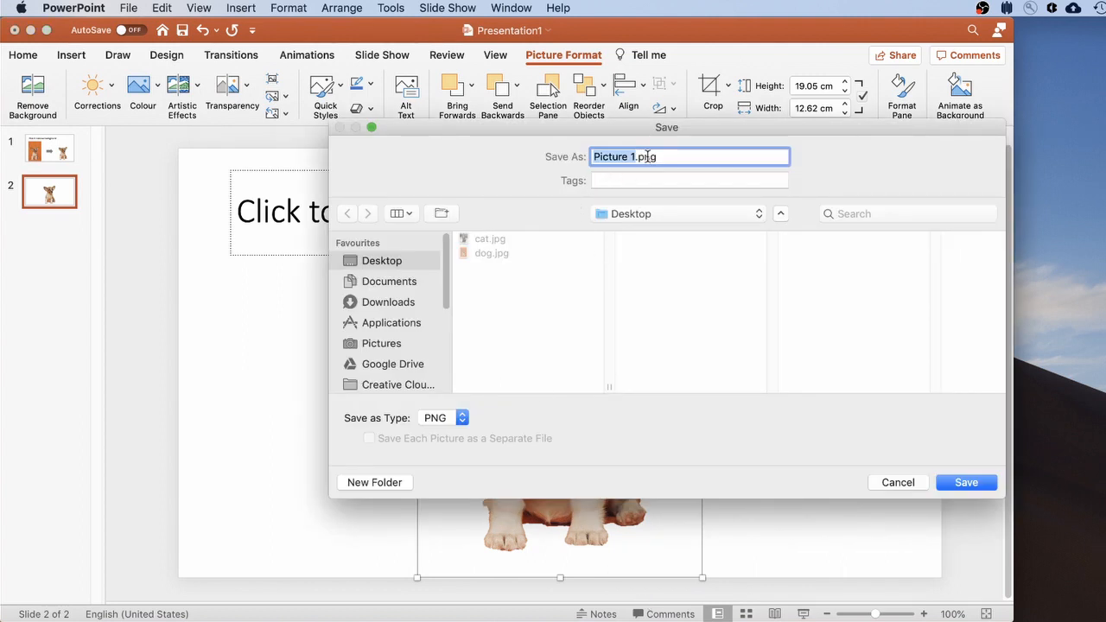
{"action": "type", "text": "dog_no_bac"}
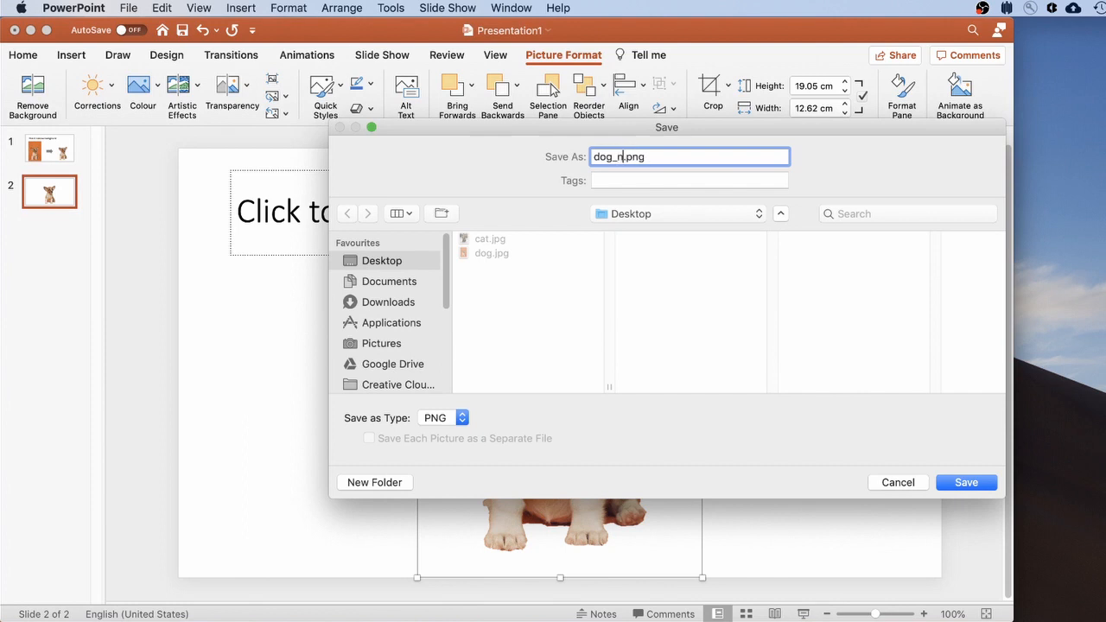
{"action": "type", "text": "kground"}
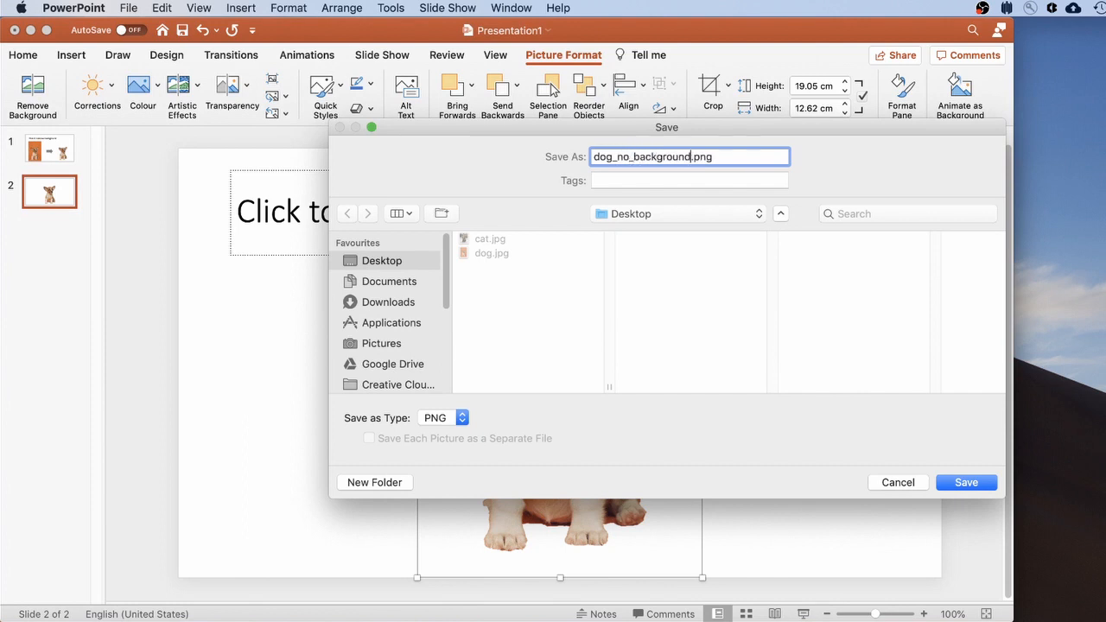
{"action": "key", "text": "Return"}
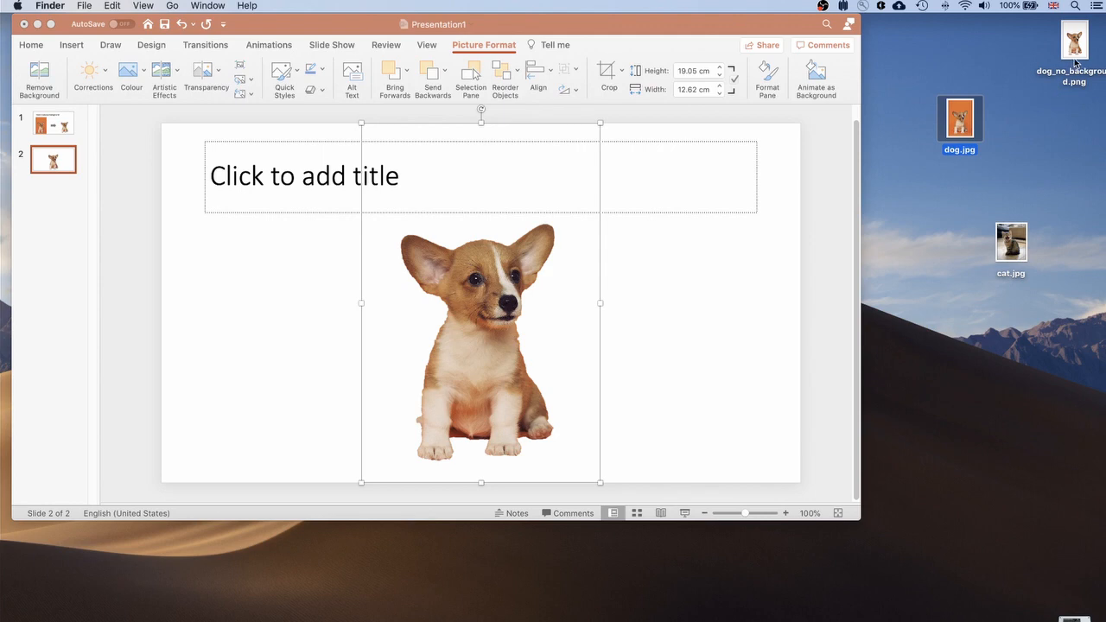
- View dog_no_background.png and cat.jpg from the desktop in Preview, closing each image after checking it
{"action": "double_click", "coordinate": [1075, 60]}
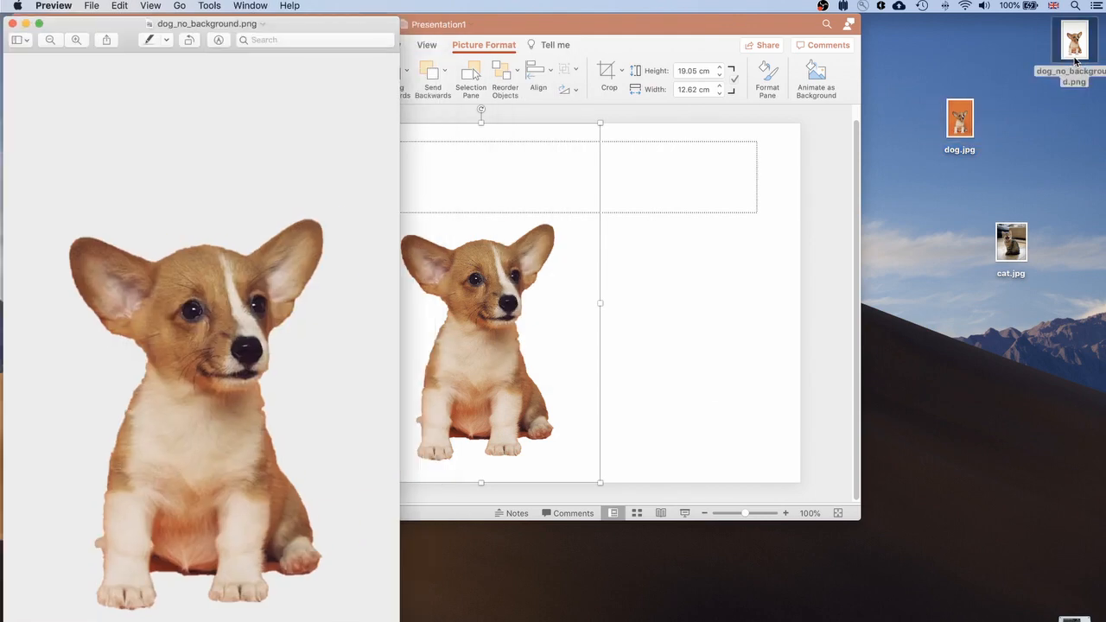
{"action": "left_click", "coordinate": [10, 25]}
{"action": "left_click", "coordinate": [893, 244]}
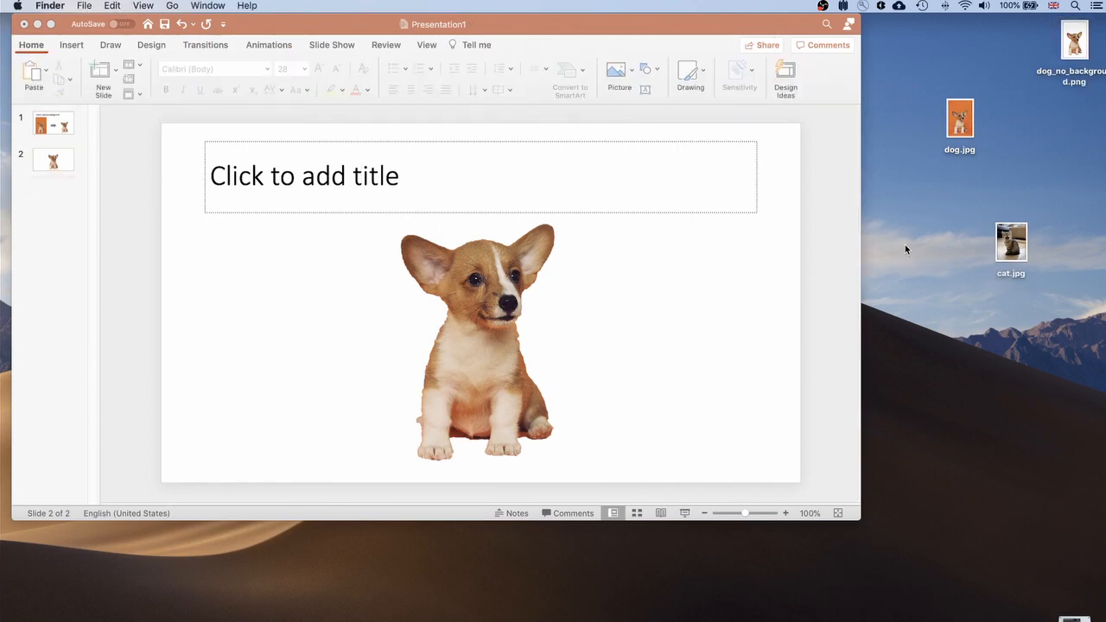
{"action": "double_click", "coordinate": [1011, 246]}
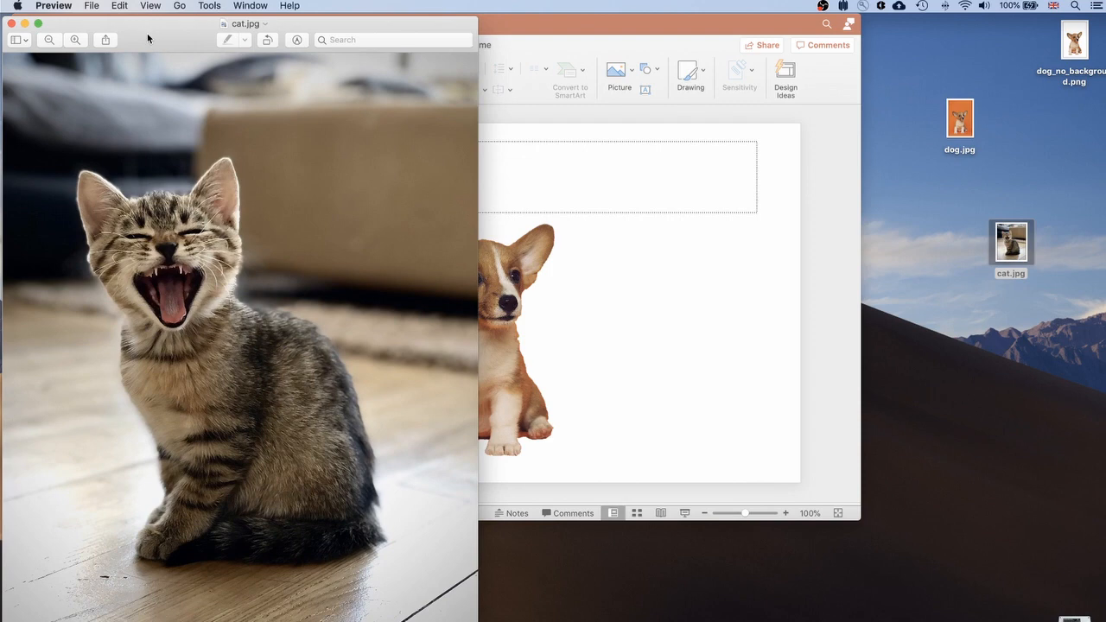
{"action": "left_click", "coordinate": [11, 23]}
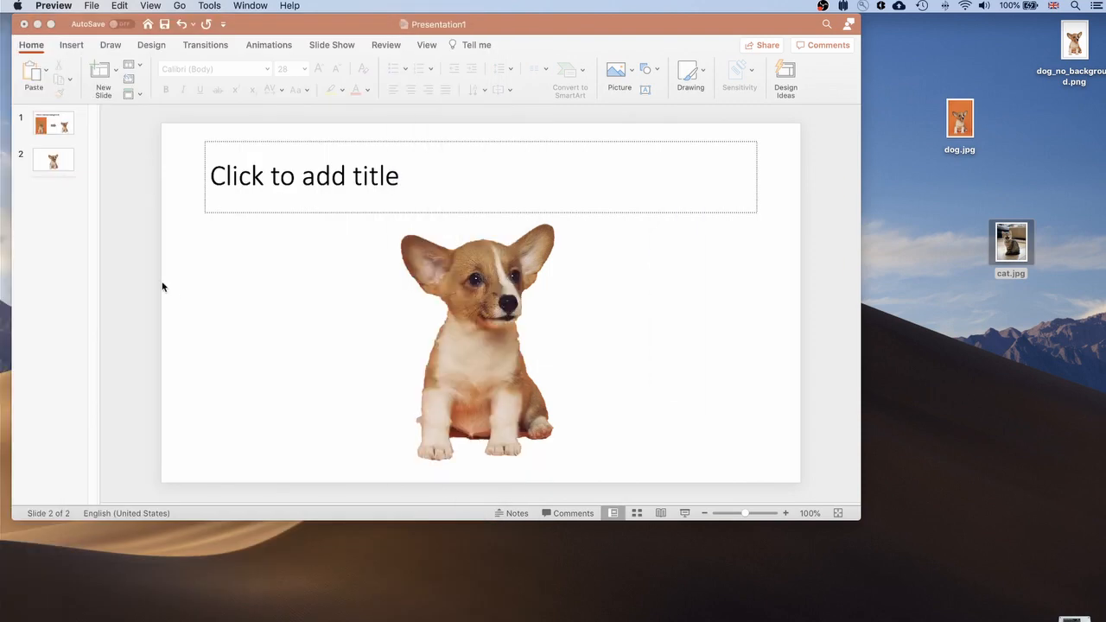
- Add a new slide after slide 2 in PowerPoint, insert cat.jpg on it and dismiss the design suggestions
{"action": "right_click", "coordinate": [52, 222]}
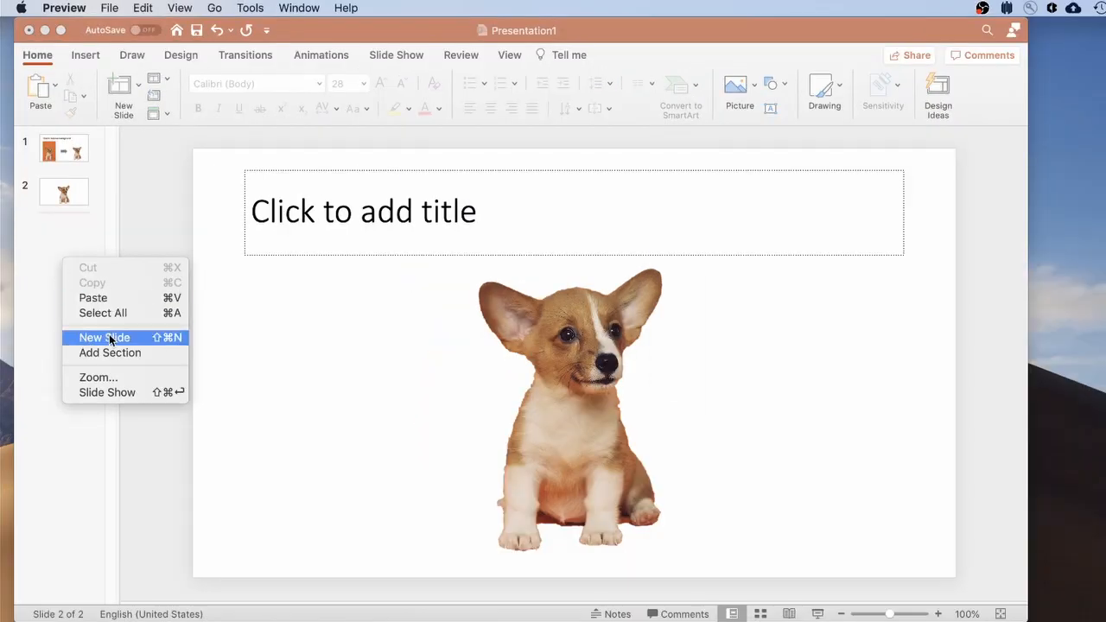
{"action": "left_click", "coordinate": [112, 339]}
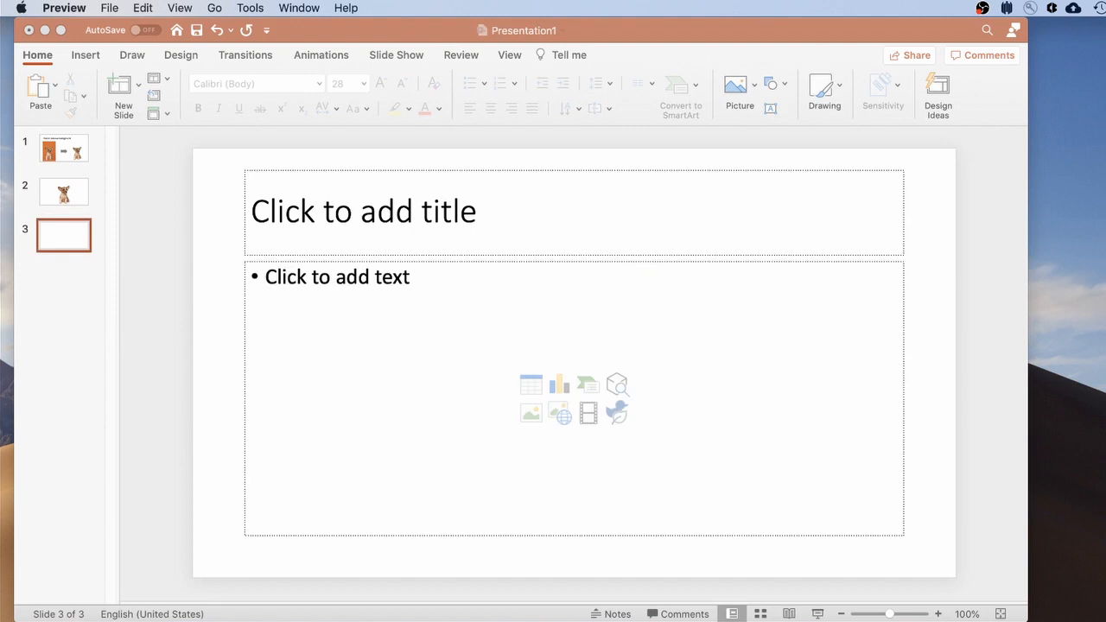
{"action": "left_click", "coordinate": [1102, 306]}
{"action": "left_click_drag", "start_coordinate": [1091, 337], "coordinate": [512, 394]}
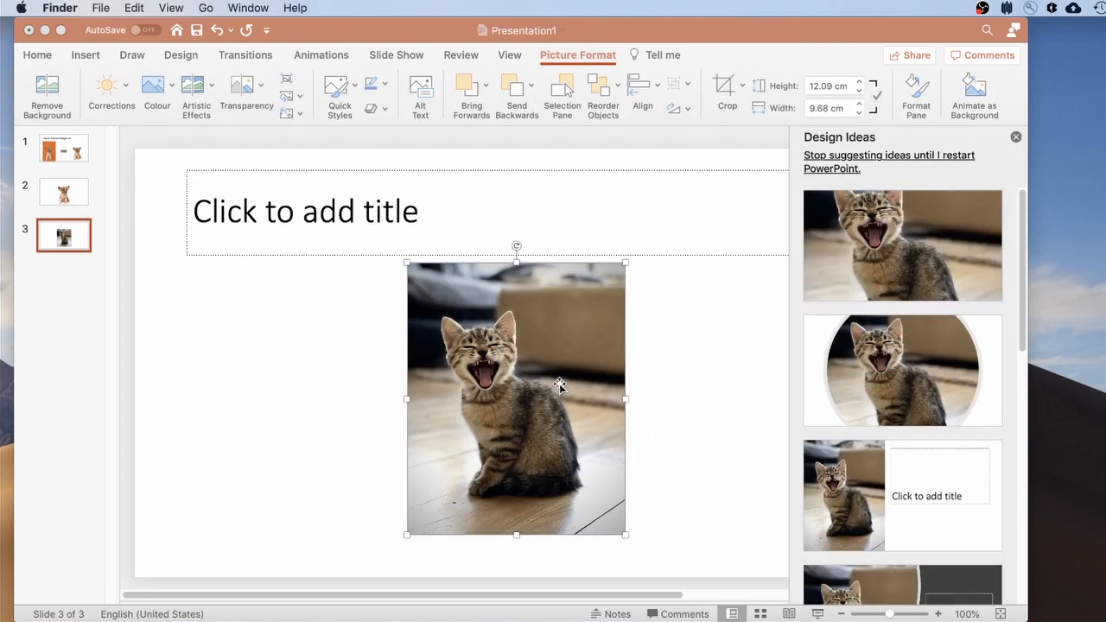
{"action": "left_click", "coordinate": [1017, 136]}
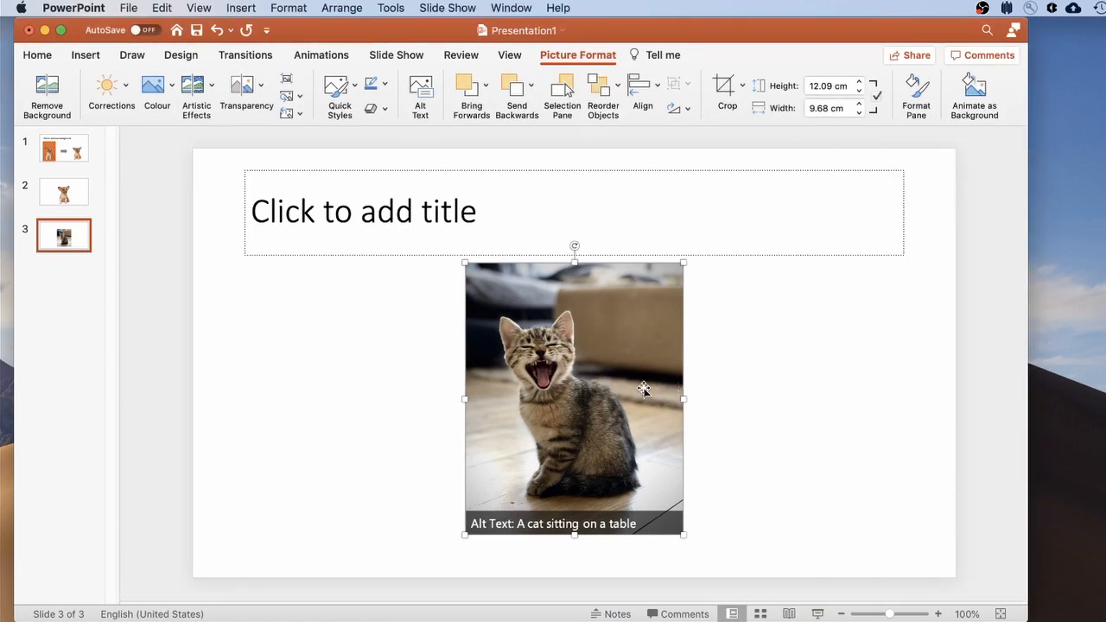
- Start background removal on the cat picture and mark the cat's back and tail as areas to keep
{"action": "left_click", "coordinate": [38, 84]}
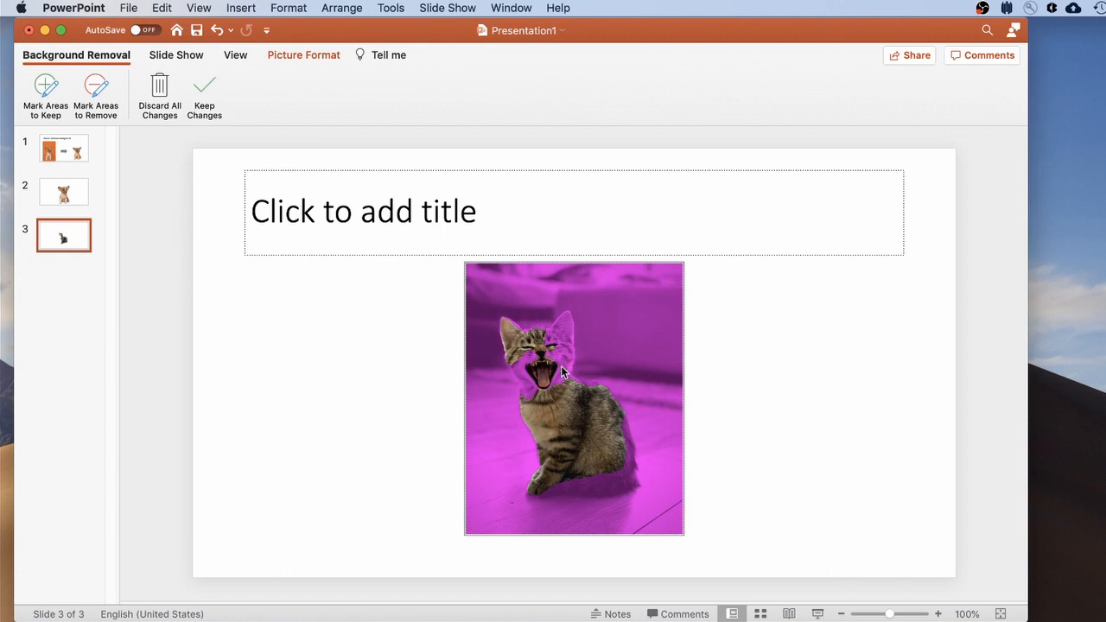
{"action": "left_click", "coordinate": [938, 615]}
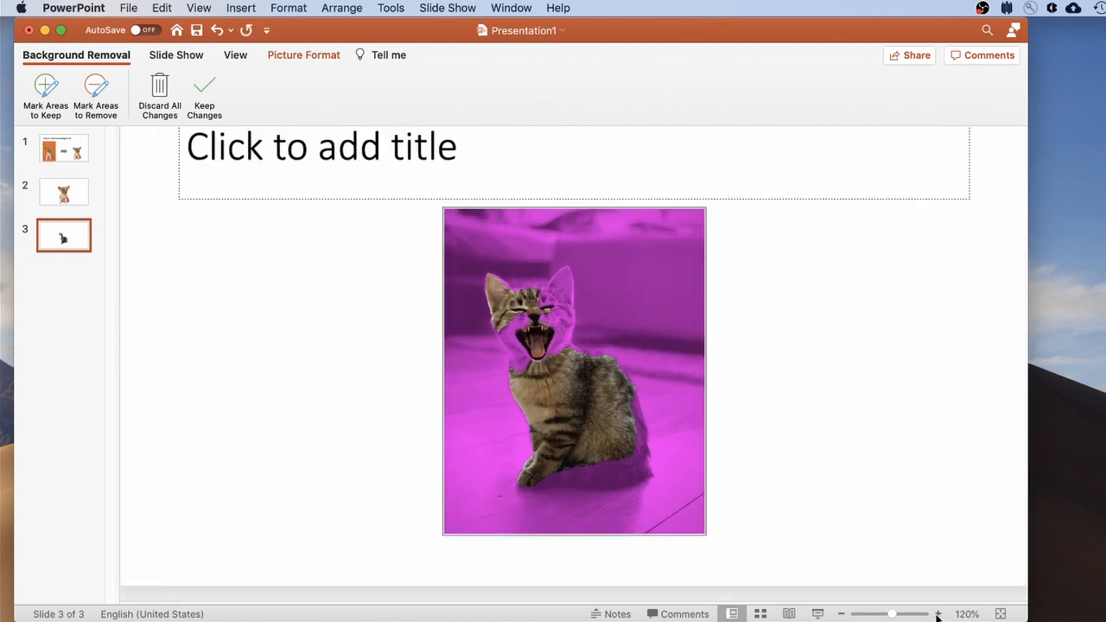
{"action": "left_click", "coordinate": [937, 615]}
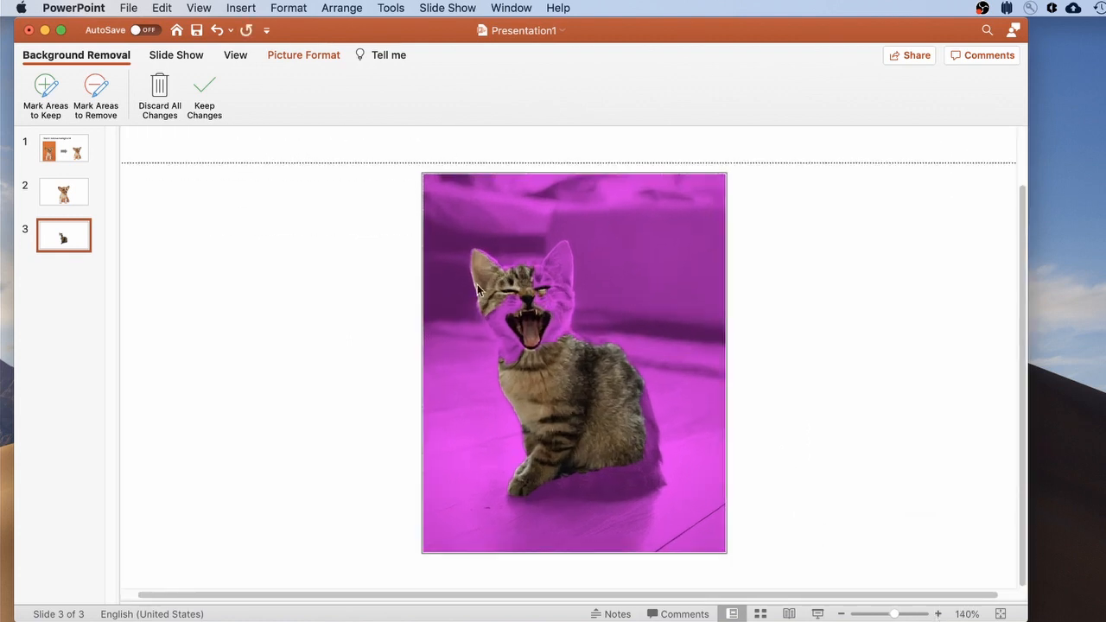
{"action": "left_click", "coordinate": [48, 89]}
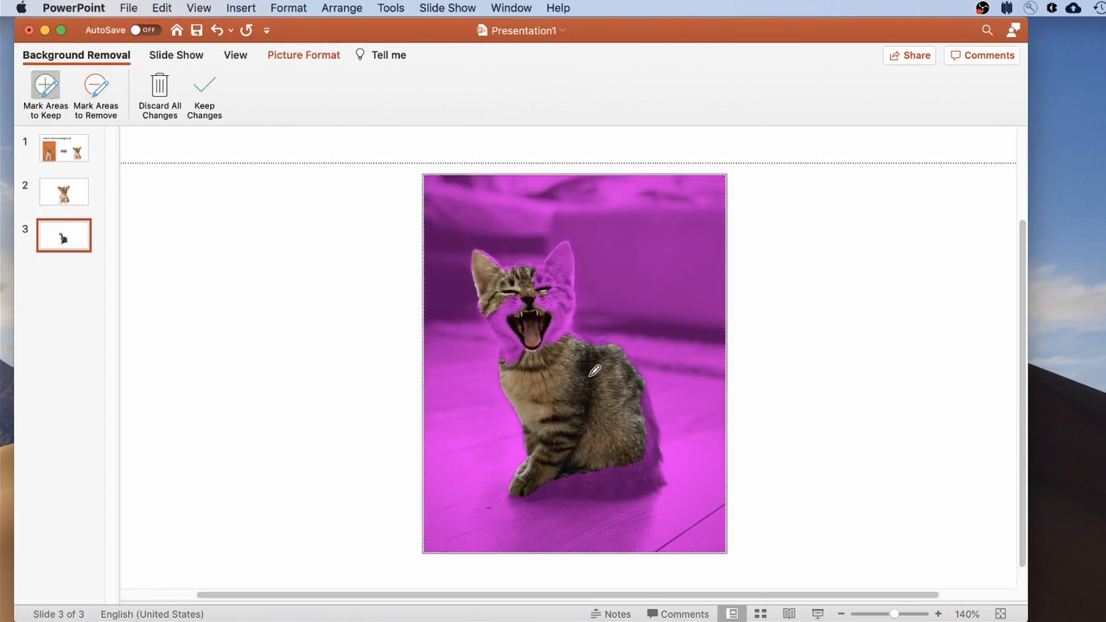
{"action": "mouse_move", "coordinate": [642, 382]}
{"action": "left_mouse_down"}
{"action": "mouse_move", "coordinate": [675, 476]}
{"action": "mouse_move", "coordinate": [645, 489]}
{"action": "mouse_move", "coordinate": [541, 491]}
{"action": "mouse_move", "coordinate": [658, 457]}
{"action": "mouse_move", "coordinate": [640, 381]}
{"action": "left_mouse_up"}
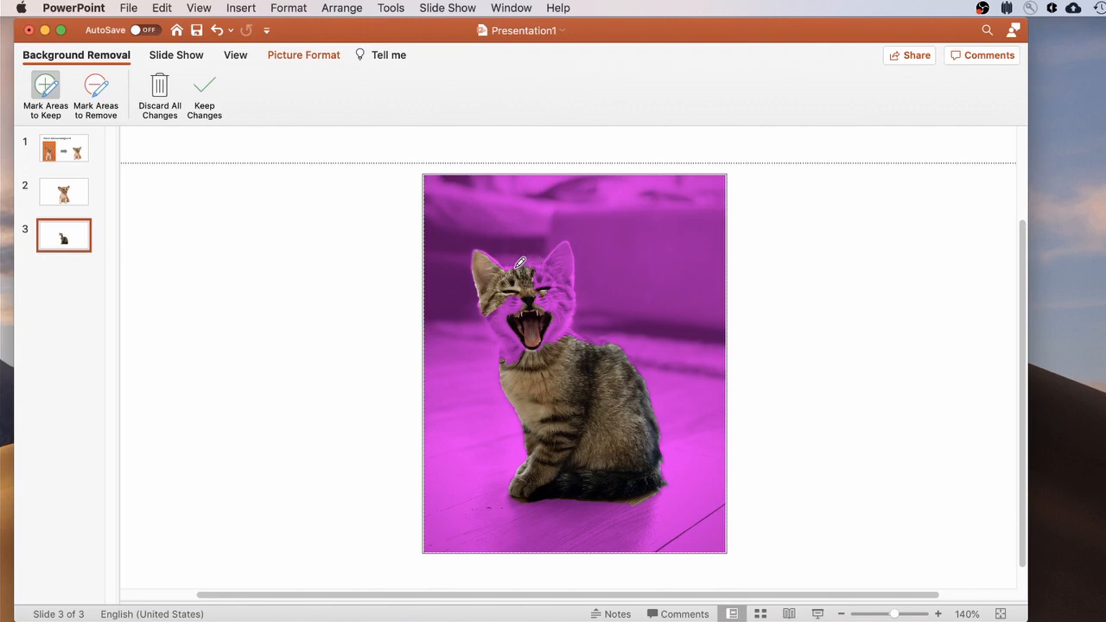
- Mark the missing parts of the cat's head, ear, cheeks and neck as areas to keep
{"action": "mouse_move", "coordinate": [537, 259]}
{"action": "left_mouse_down"}
{"action": "mouse_move", "coordinate": [578, 245]}
{"action": "mouse_move", "coordinate": [580, 325]}
{"action": "mouse_move", "coordinate": [558, 339]}
{"action": "mouse_move", "coordinate": [535, 258]}
{"action": "left_mouse_up"}
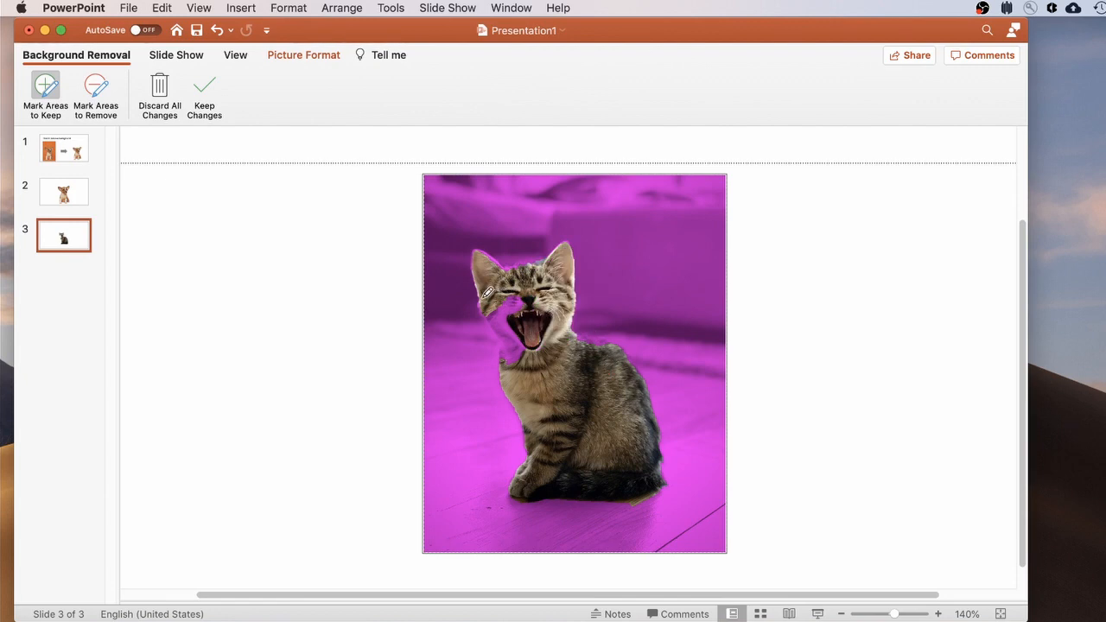
{"action": "mouse_move", "coordinate": [481, 298]}
{"action": "left_mouse_down"}
{"action": "mouse_move", "coordinate": [513, 366]}
{"action": "mouse_move", "coordinate": [529, 333]}
{"action": "mouse_move", "coordinate": [524, 301]}
{"action": "mouse_move", "coordinate": [513, 285]}
{"action": "mouse_move", "coordinate": [487, 308]}
{"action": "left_mouse_up"}
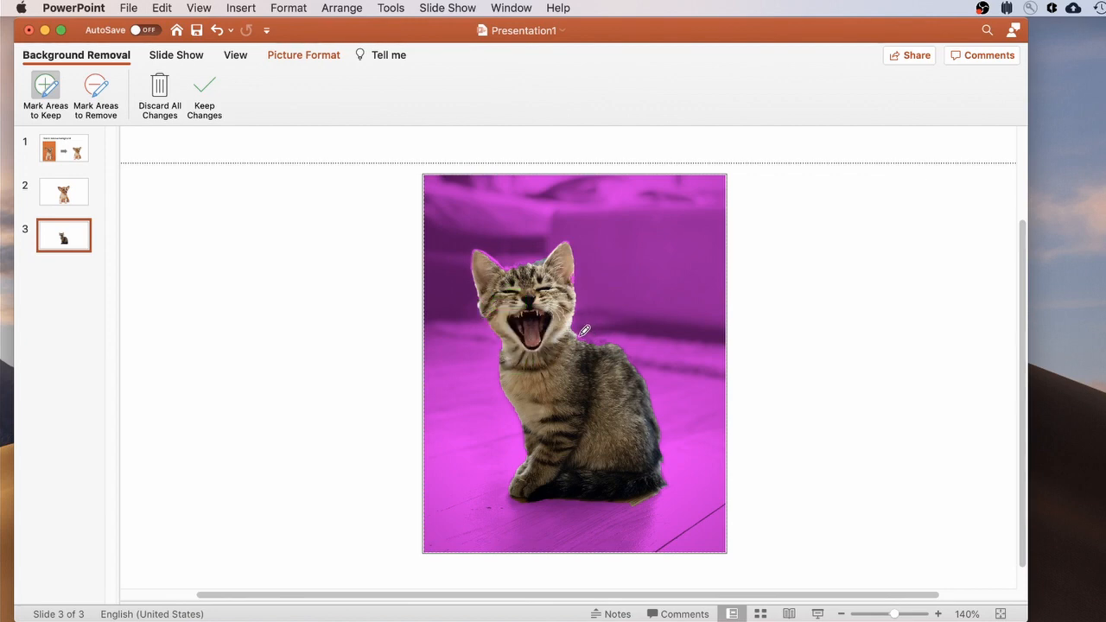
{"action": "left_click", "coordinate": [938, 613]}
{"action": "left_click", "coordinate": [939, 613]}
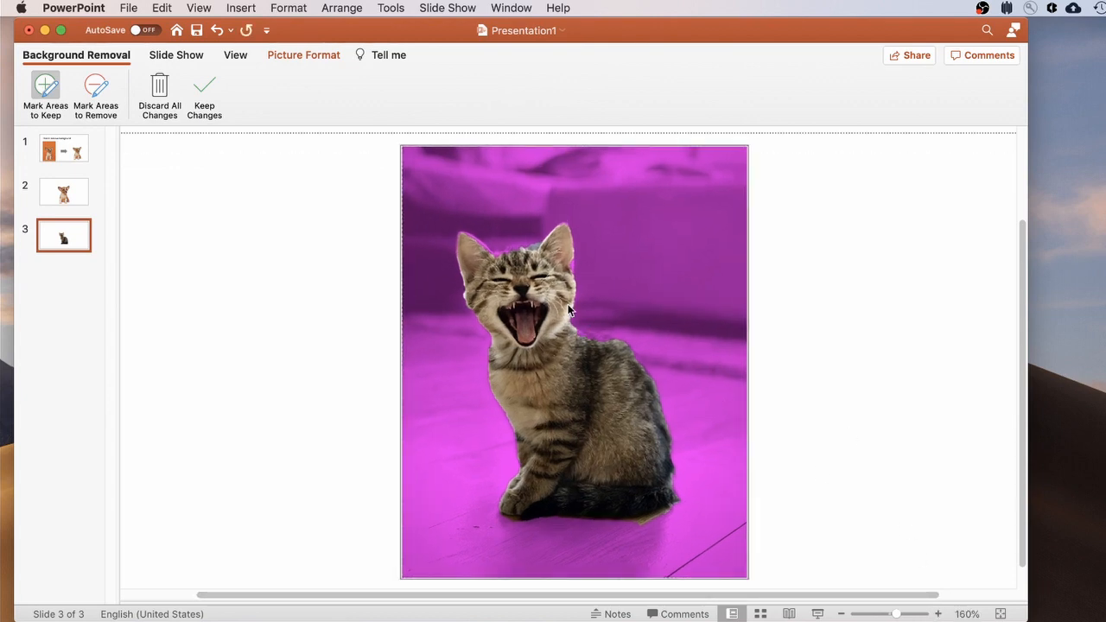
- Mark the cat's upper back behind the neck and the edge of its left-hand ear as areas to keep
{"action": "mouse_move", "coordinate": [588, 321]}
{"action": "left_mouse_down"}
{"action": "mouse_move", "coordinate": [627, 337]}
{"action": "mouse_move", "coordinate": [584, 330]}
{"action": "mouse_move", "coordinate": [578, 368]}
{"action": "left_mouse_up"}
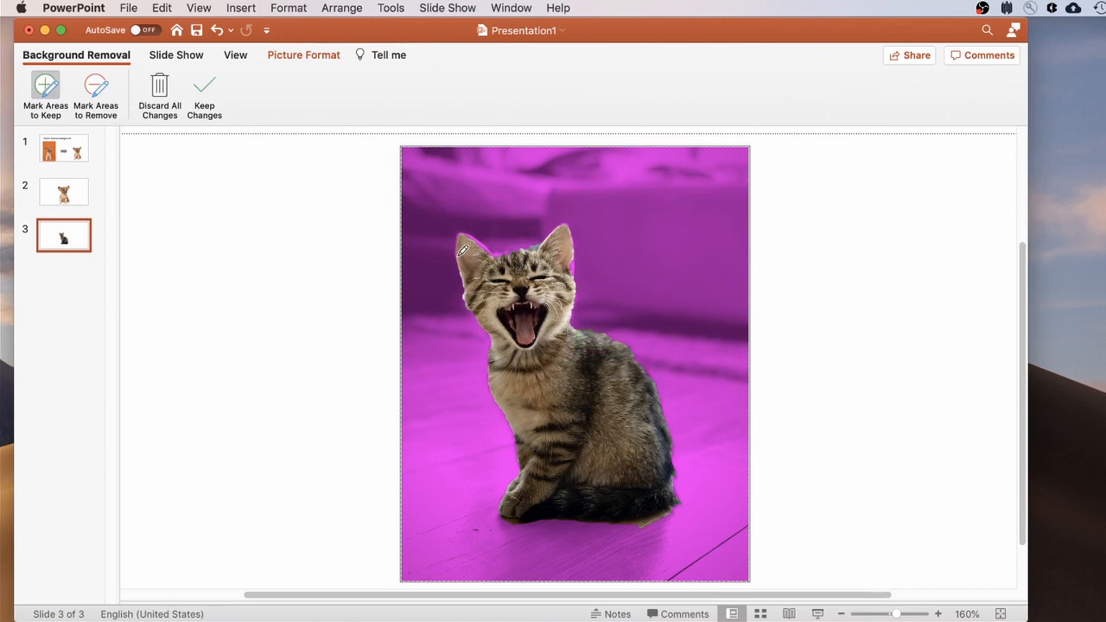
{"action": "mouse_move", "coordinate": [463, 251]}
{"action": "left_mouse_down"}
{"action": "mouse_move", "coordinate": [470, 221]}
{"action": "mouse_move", "coordinate": [488, 241]}
{"action": "mouse_move", "coordinate": [540, 251]}
{"action": "mouse_move", "coordinate": [471, 253]}
{"action": "mouse_move", "coordinate": [464, 241]}
{"action": "left_mouse_up"}
- Mark the leftover floor patch beneath the cat's tail for removal, undoing the last extra stroke, and keep the background removal changes
{"action": "left_click", "coordinate": [102, 90]}
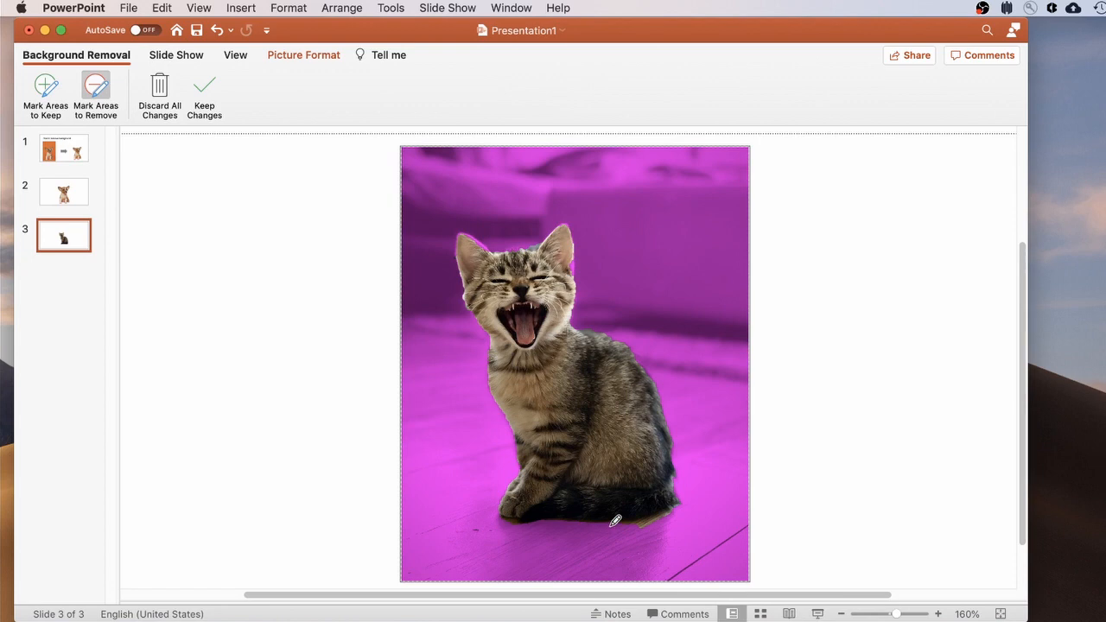
{"action": "mouse_move", "coordinate": [615, 521]}
{"action": "left_mouse_down"}
{"action": "mouse_move", "coordinate": [688, 519]}
{"action": "mouse_move", "coordinate": [615, 530]}
{"action": "left_mouse_up"}
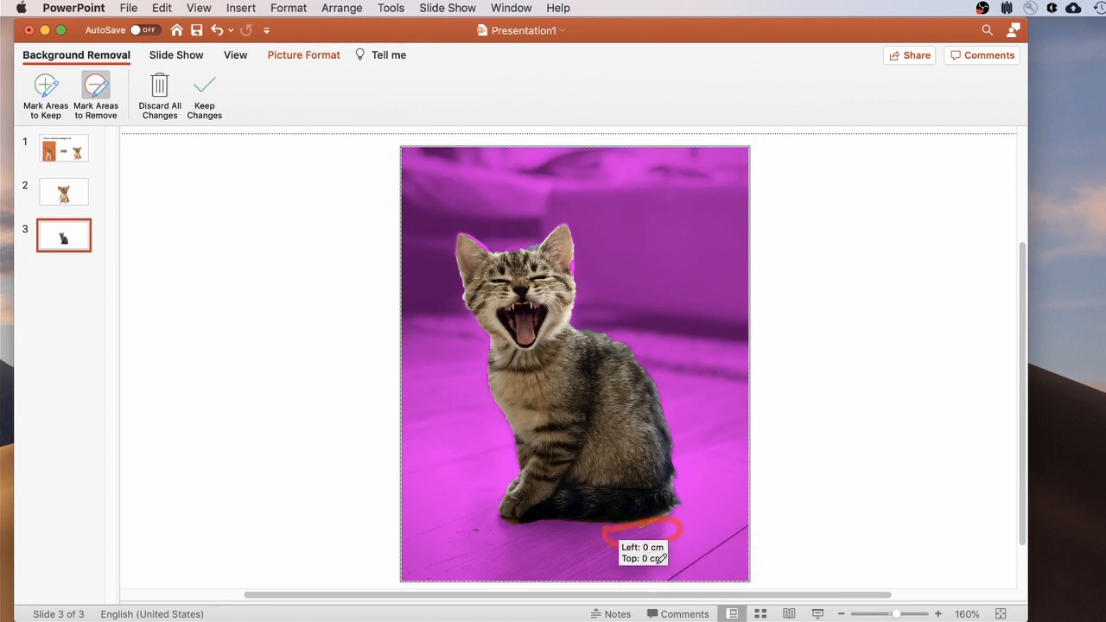
{"action": "left_click_drag", "start_coordinate": [661, 559], "coordinate": [669, 535]}
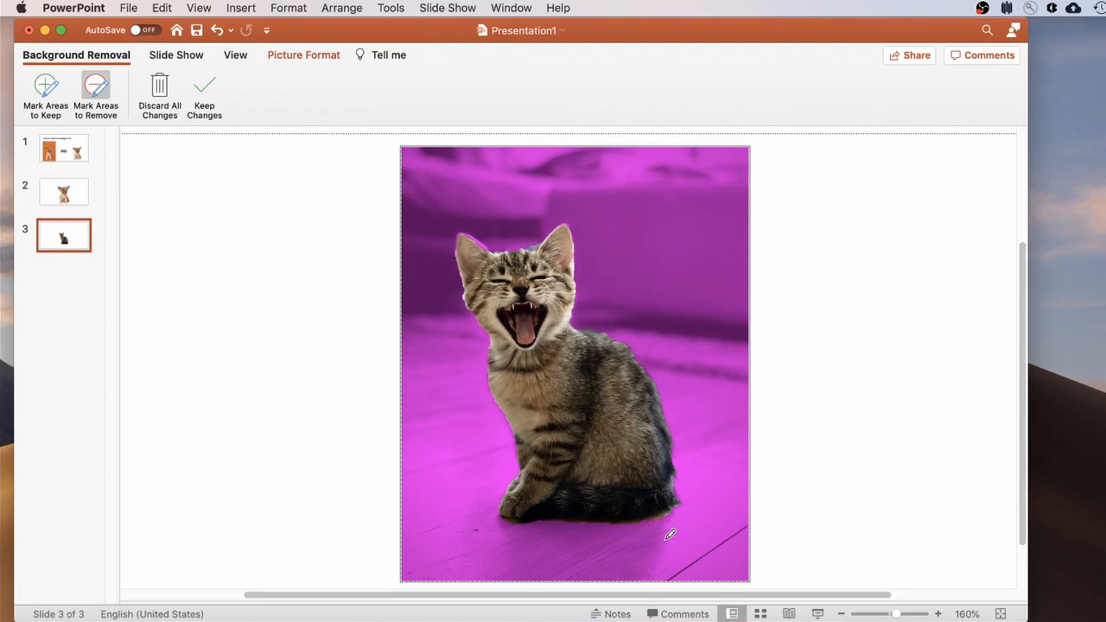
{"action": "key", "text": "super+z"}
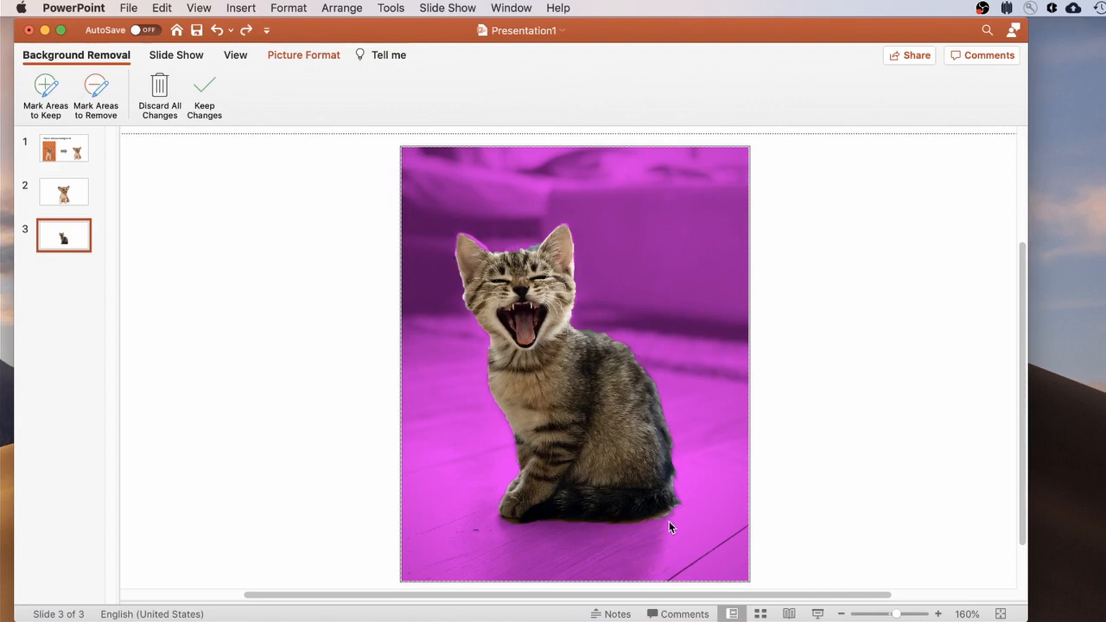
{"action": "left_click", "coordinate": [204, 90]}
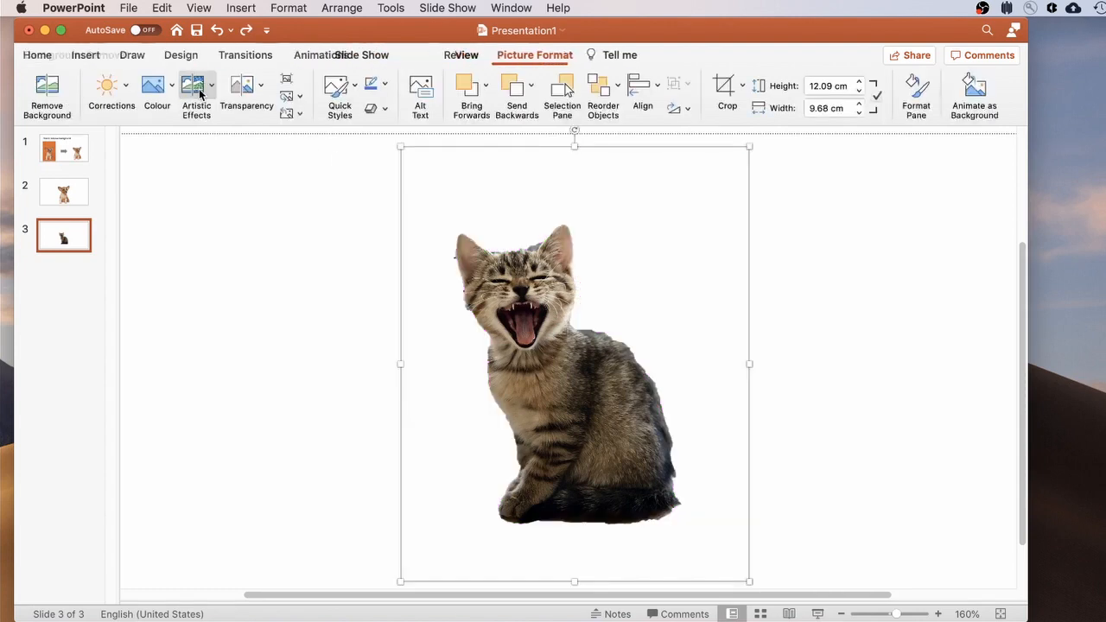
{"action": "left_click", "coordinate": [809, 364]}
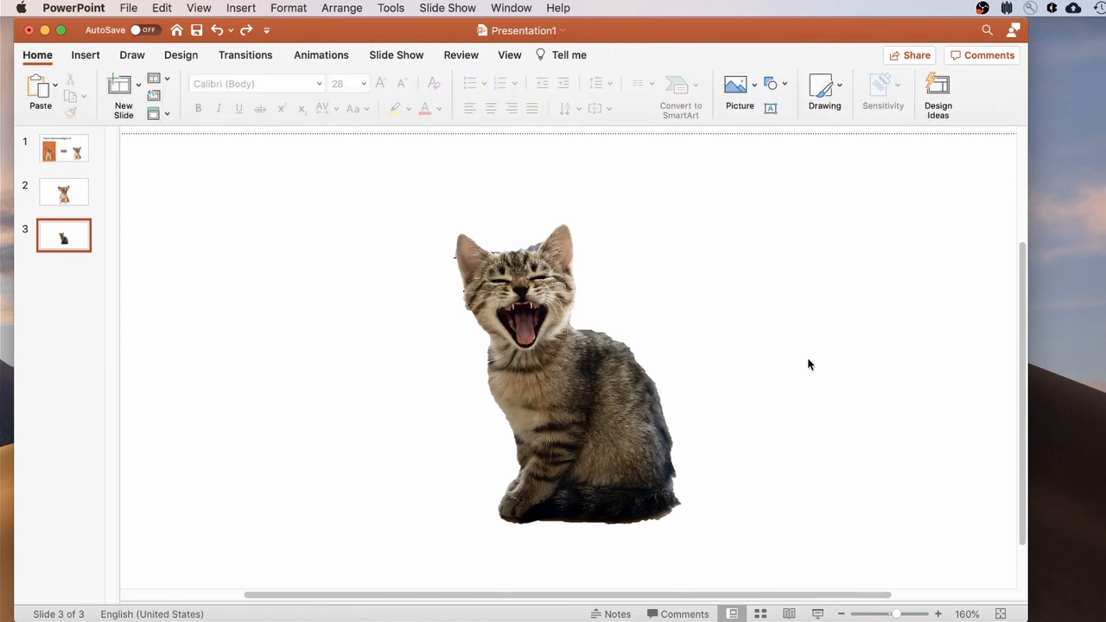